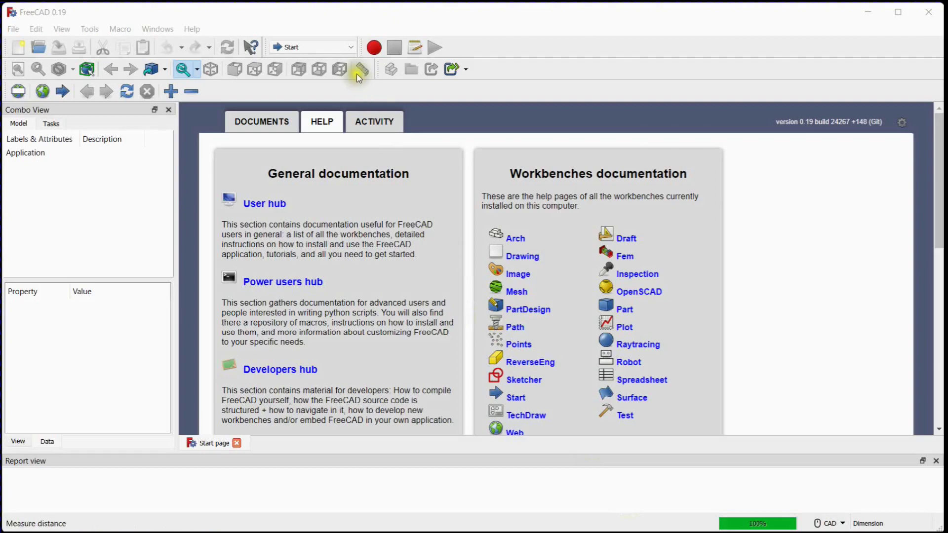
# Switch to the Sketcher workbench, create a new document, and start a sketch on the XY-Plane.
pyautogui.click(342, 47)
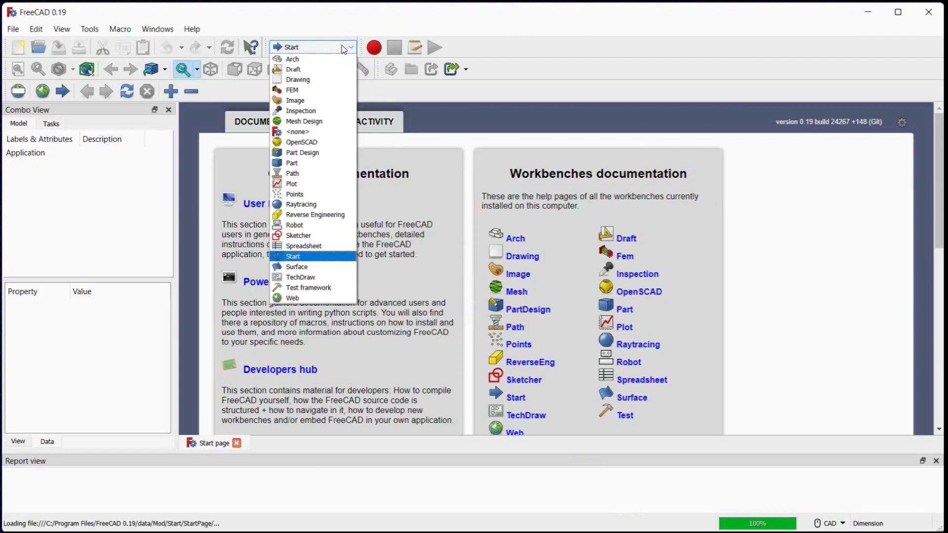
pyautogui.click(328, 235)
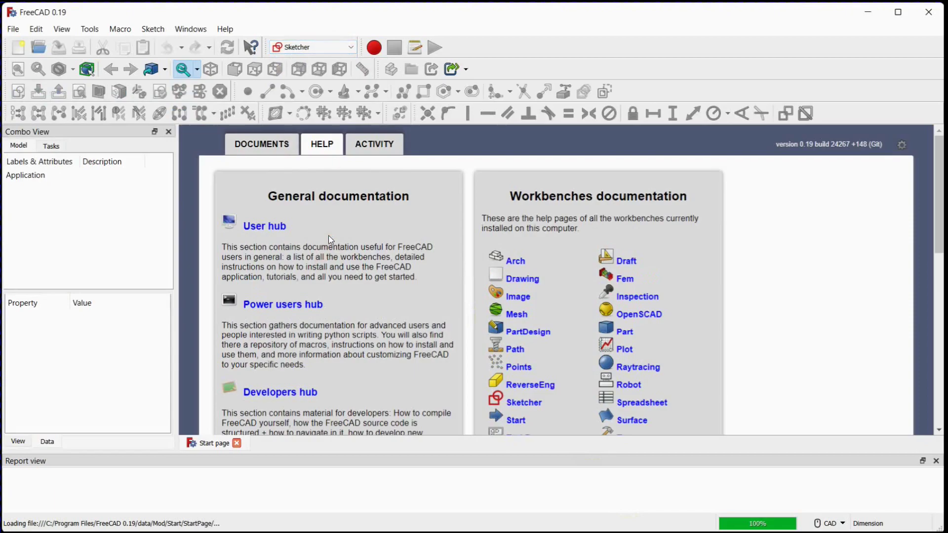
pyautogui.click(18, 47)
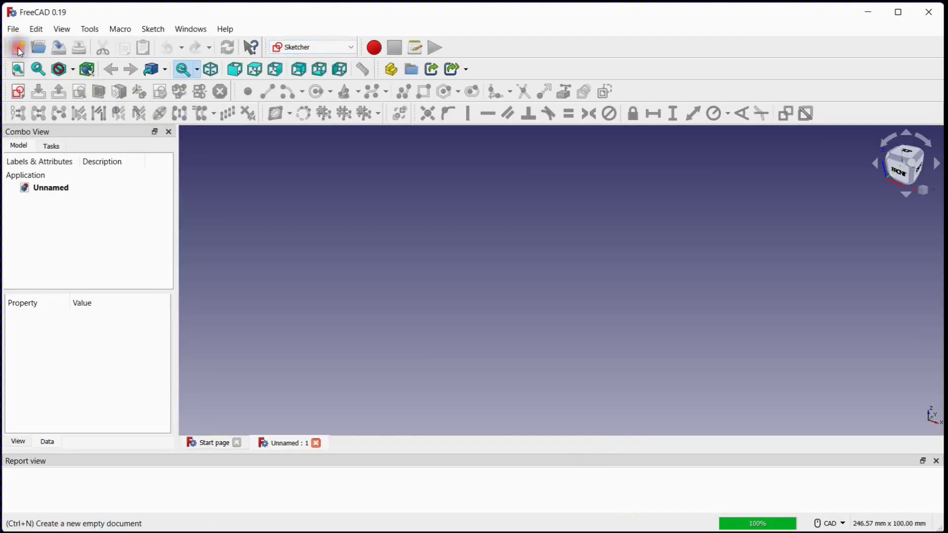
pyautogui.click(19, 94)
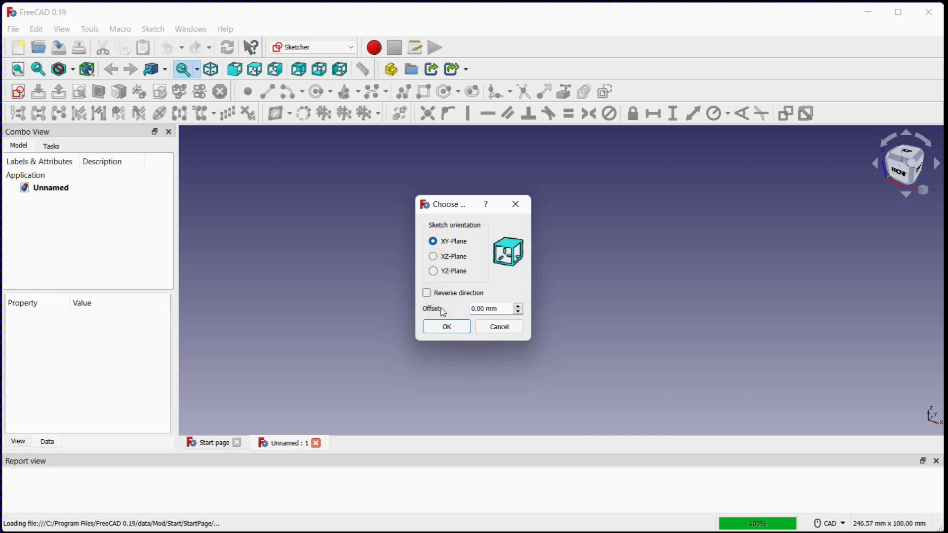
pyautogui.click(445, 327)
pyautogui.click(445, 327)
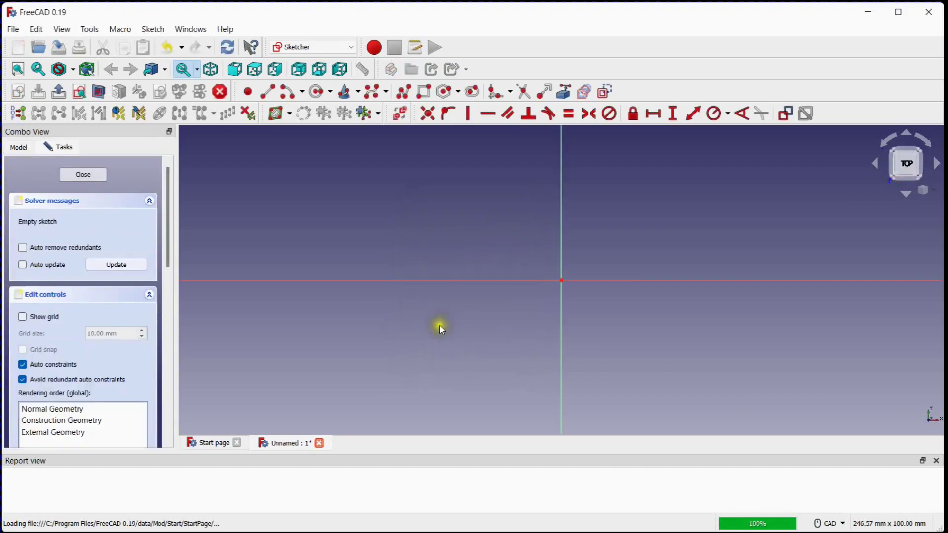
# Uncheck Auto constraints, enable Show grid, and pan so the origin sits lower left.
pyautogui.click(23, 366)
pyautogui.click(23, 317)
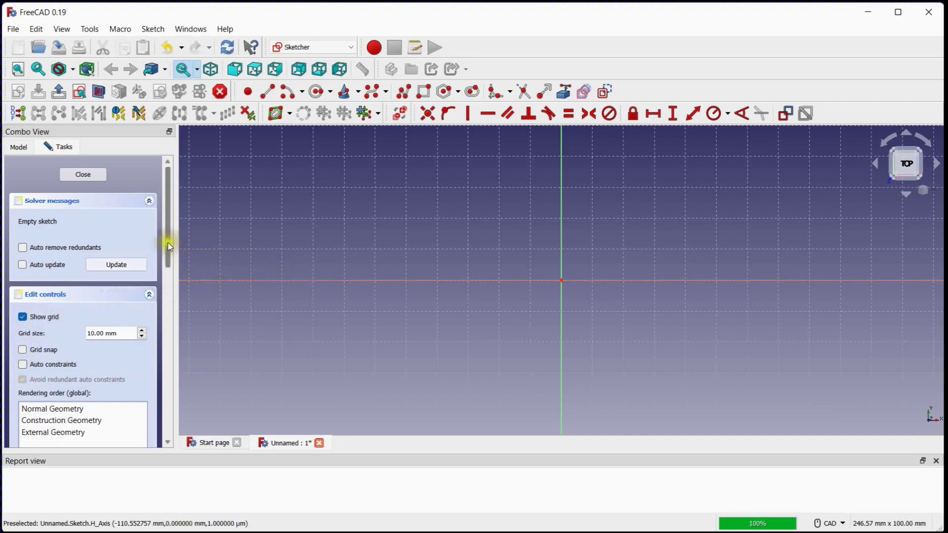
pyautogui.moveTo(168, 242); pyautogui.dragTo(164, 359)
pyautogui.moveTo(516, 223); pyautogui.dragTo(346, 292, button='middle')
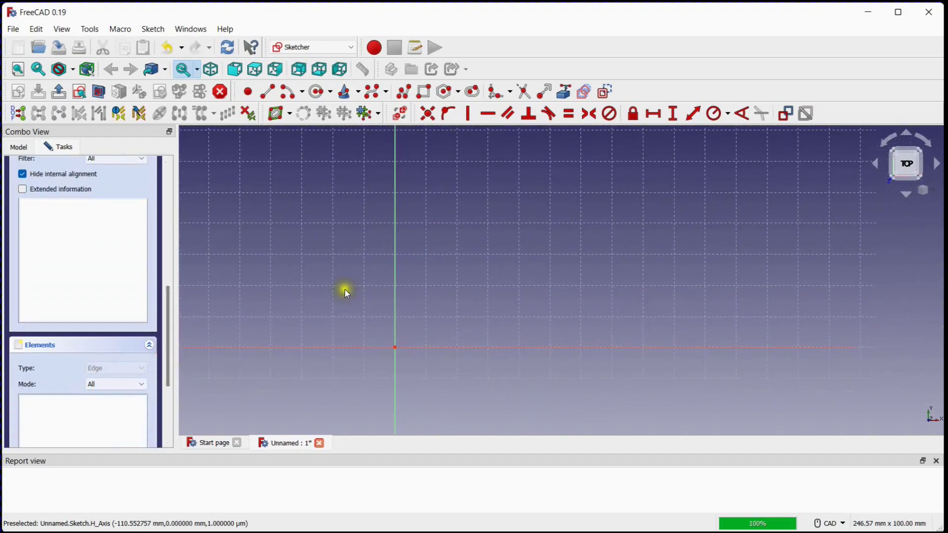
pyautogui.click(267, 92)
pyautogui.click(449, 292)
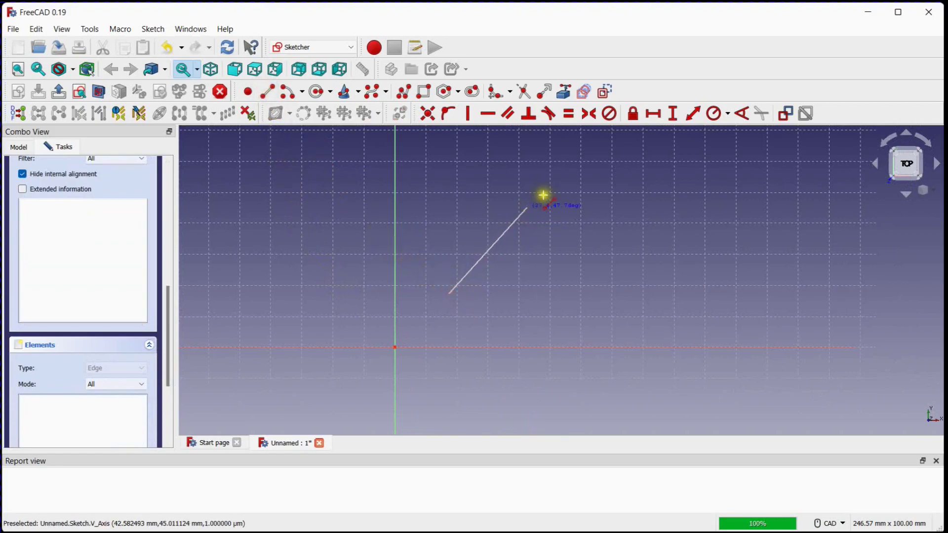
pyautogui.click(572, 186)
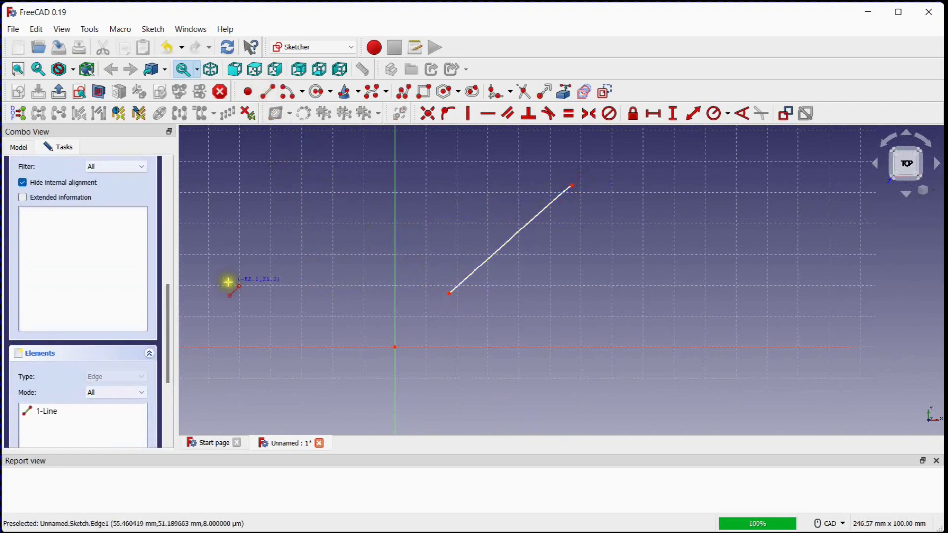
pyautogui.scroll(-4, 162, 345)
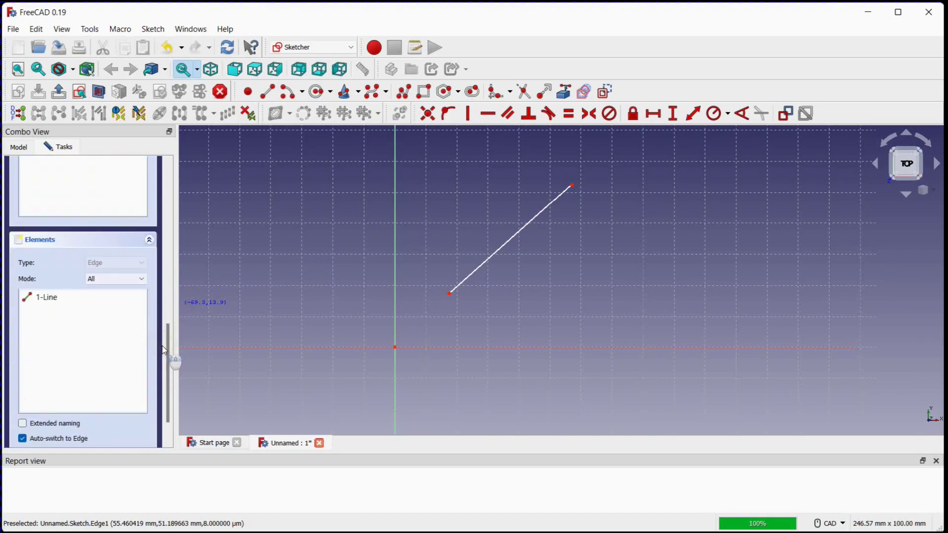
pyautogui.click(44, 298)
pyautogui.moveTo(165, 354); pyautogui.dragTo(172, 292)
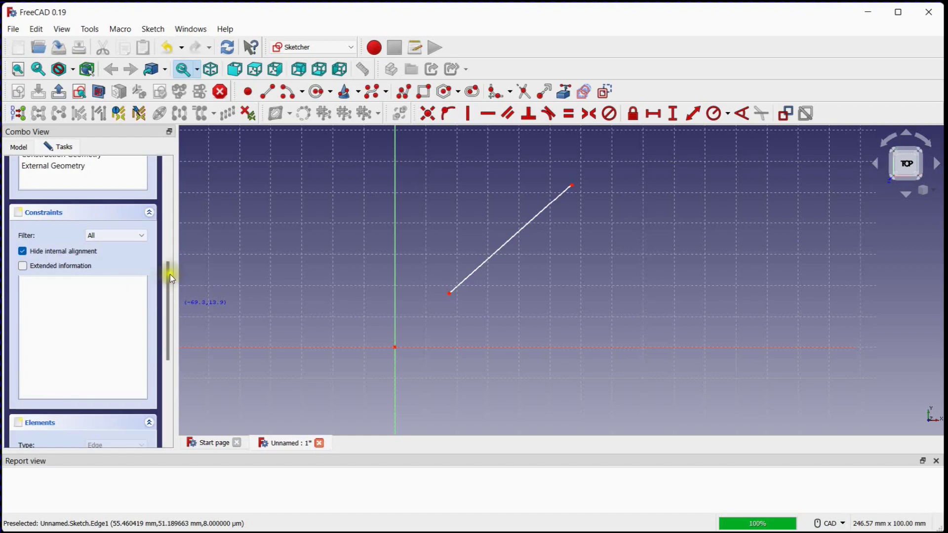
pyautogui.press('Escape')
pyautogui.click(500, 250)
pyautogui.press('Delete')
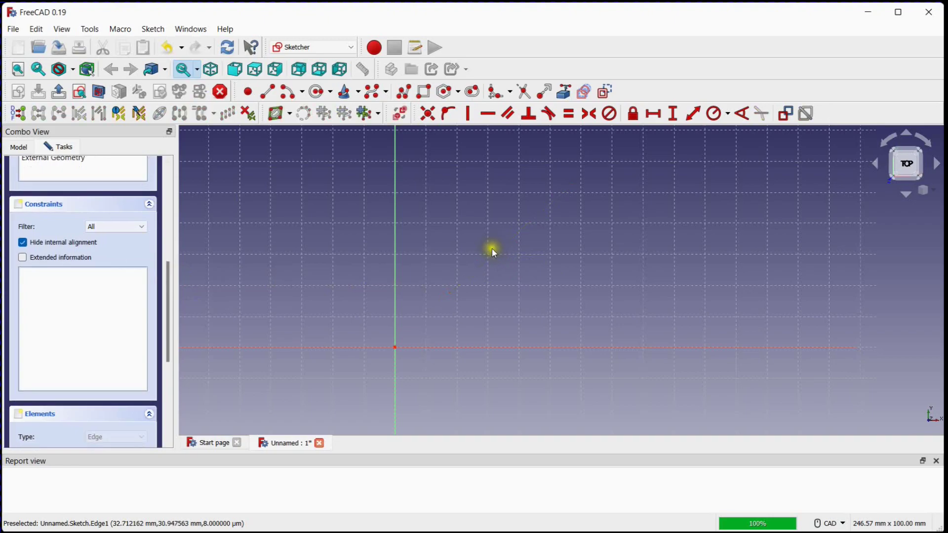
pyautogui.click(324, 97)
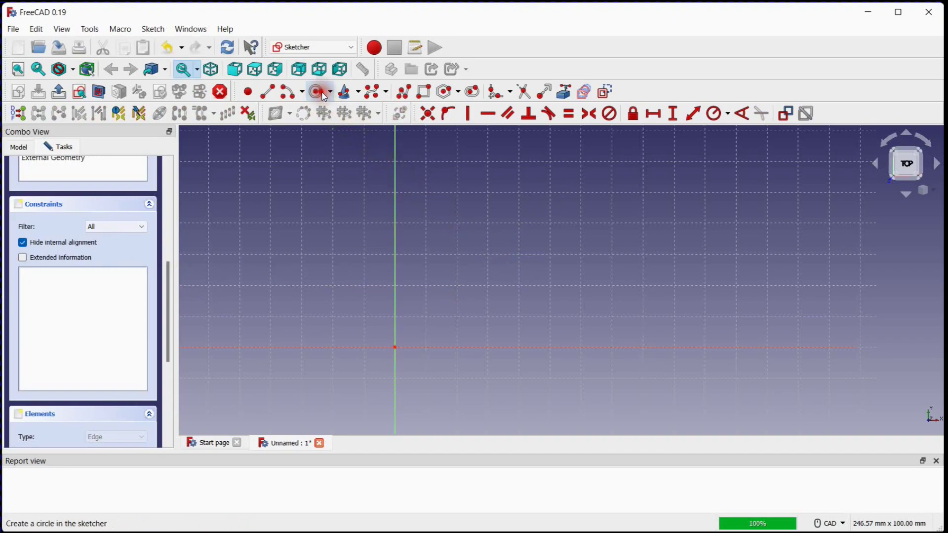
pyautogui.click(528, 253)
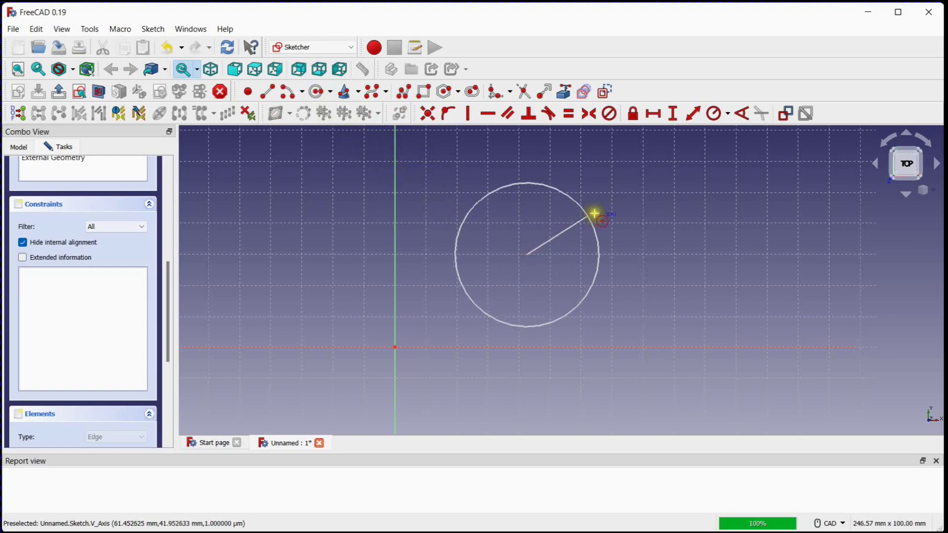
pyautogui.click(596, 213)
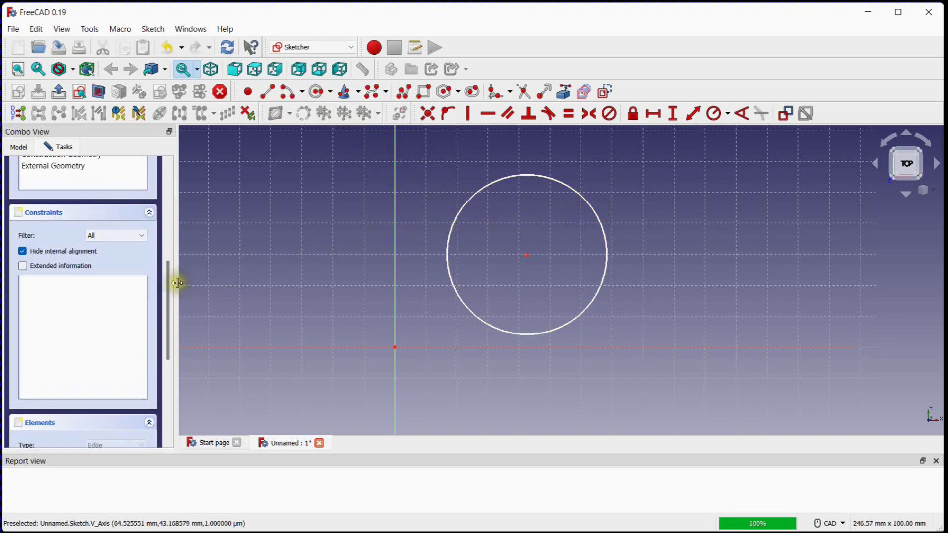
pyautogui.moveTo(170, 283); pyautogui.dragTo(165, 304)
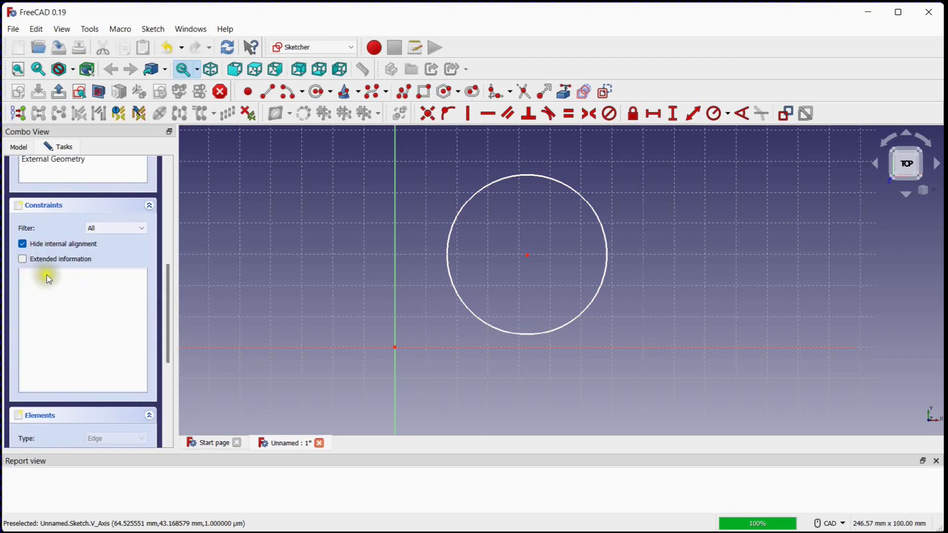
pyautogui.click(454, 287)
pyautogui.press('Delete')
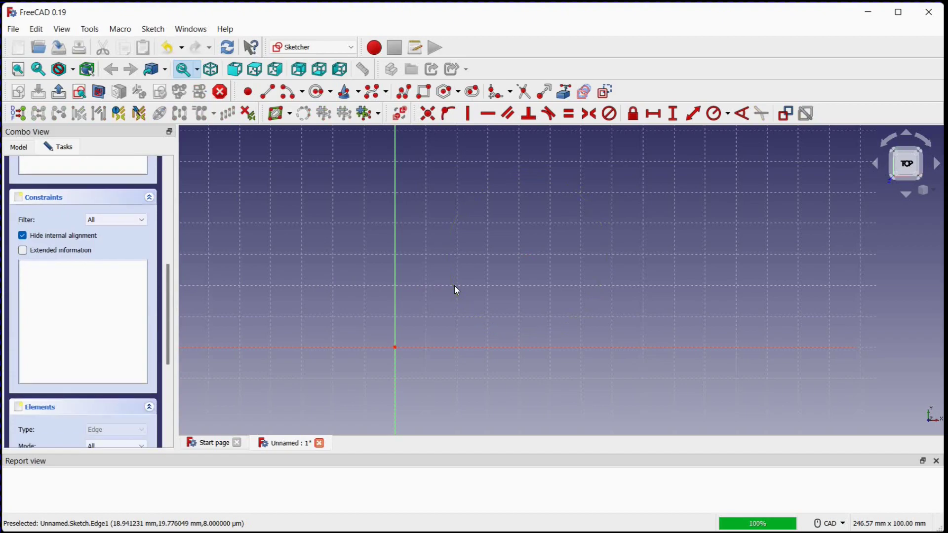
# Draw a rectangle with both corners above and to the right of the sketch origin.
pyautogui.click(452, 285)
pyautogui.click(451, 284)
pyautogui.click(424, 91)
pyautogui.click(483, 159)
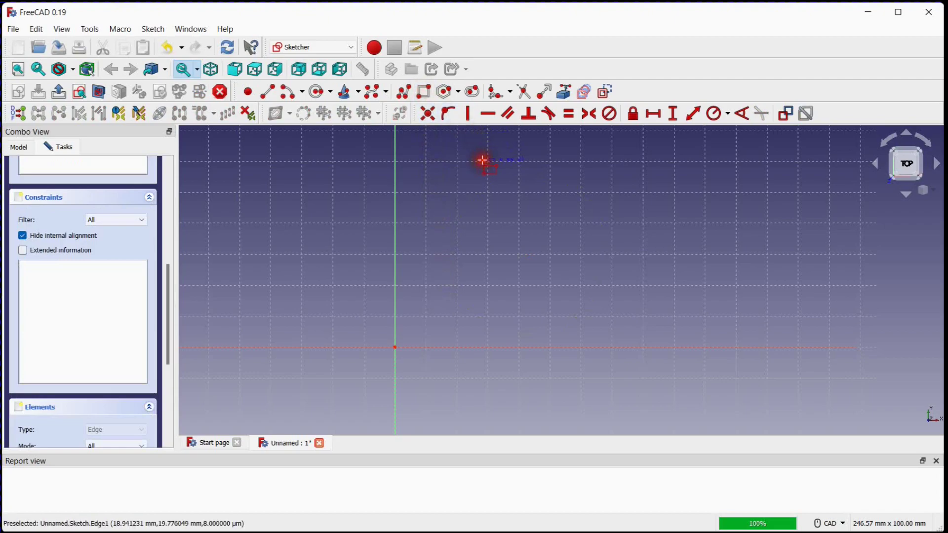
pyautogui.click(643, 268)
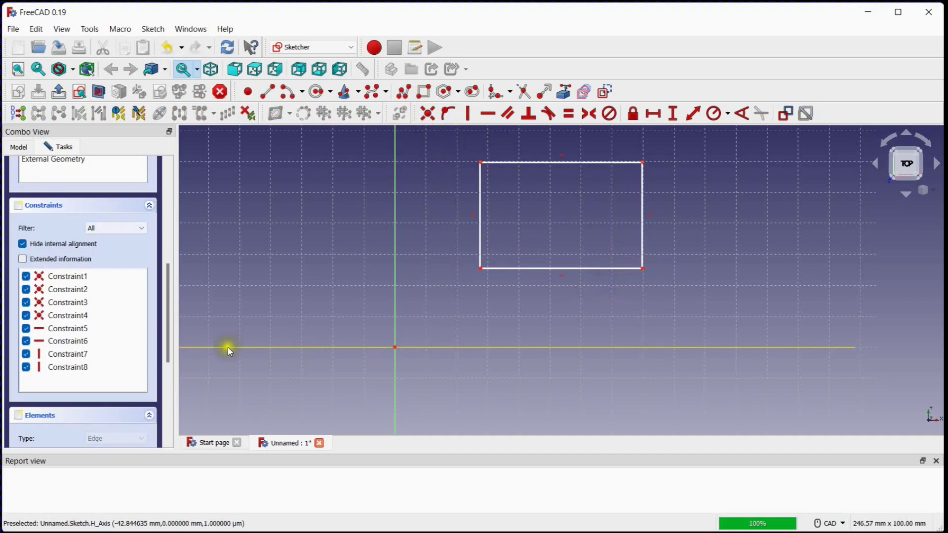
pyautogui.moveTo(170, 325); pyautogui.dragTo(170, 377)
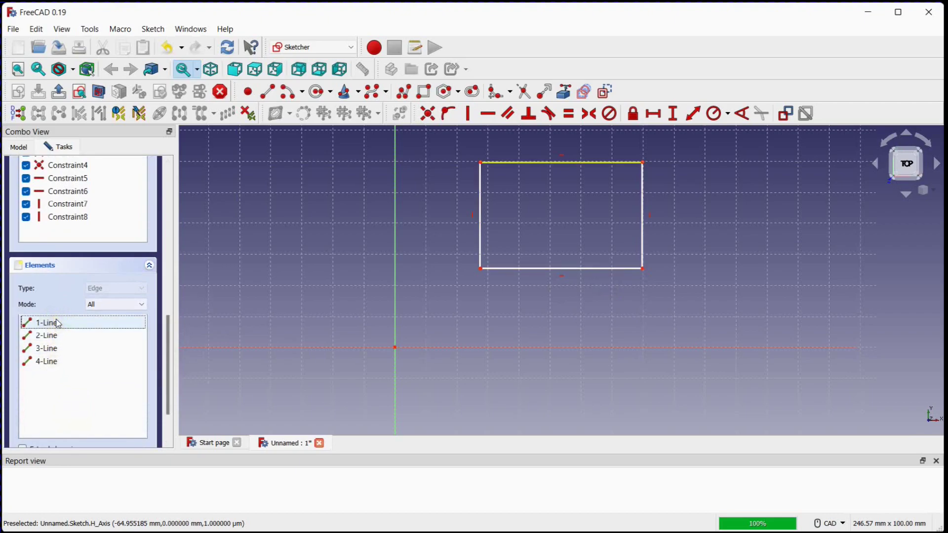
pyautogui.moveTo(174, 332); pyautogui.dragTo(178, 286)
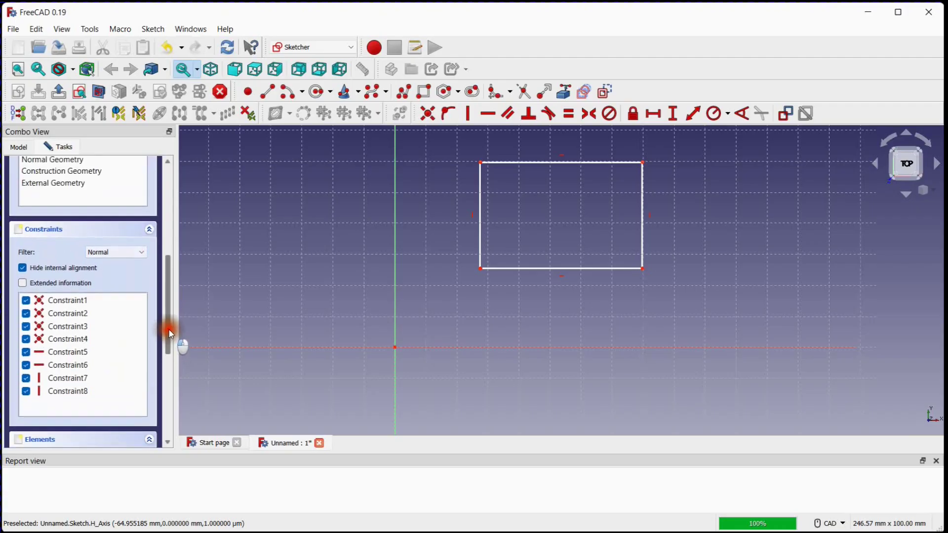
# Highlight the 4 unconstrained degrees of freedom and drag the rectangle's bottom edge farther right.
pyautogui.moveTo(168, 328); pyautogui.dragTo(167, 242)
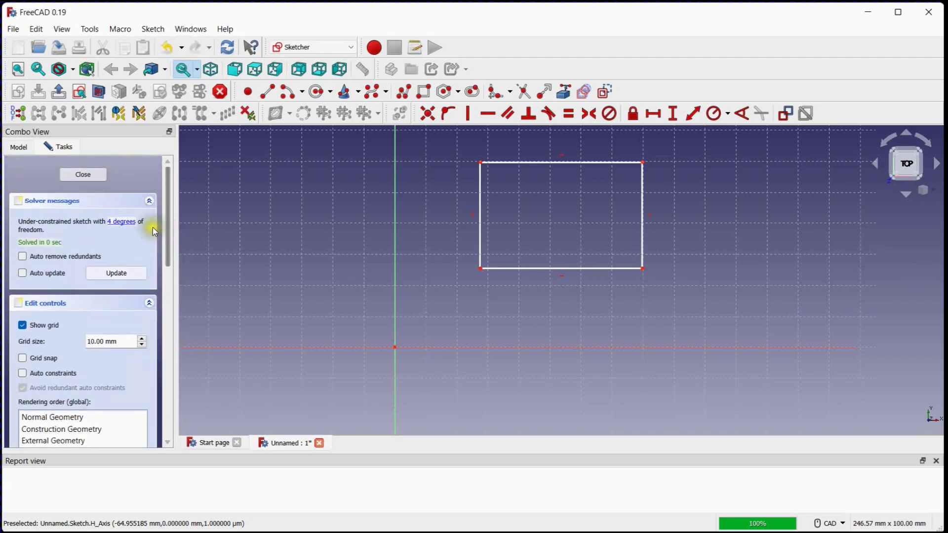
pyautogui.click(114, 225)
pyautogui.moveTo(437, 239); pyautogui.dragTo(411, 250, button='middle')
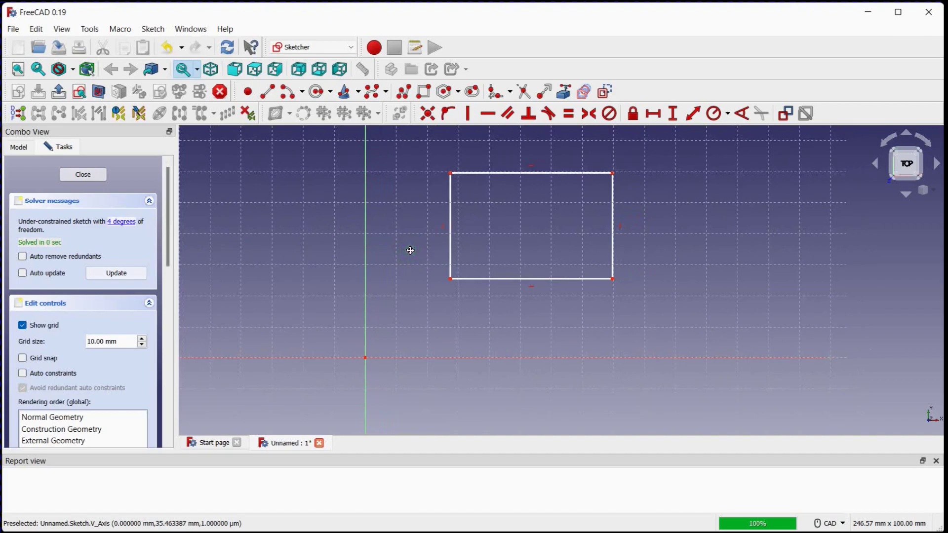
pyautogui.moveTo(478, 279); pyautogui.dragTo(514, 277)
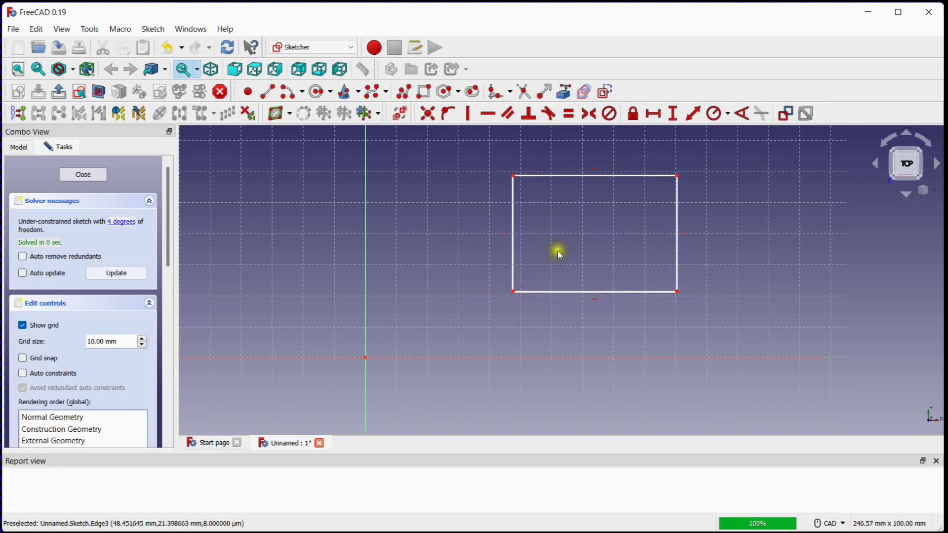
# Constrain the rectangle's lower-left corner 50 mm horizontally from the sketch origin.
pyautogui.click(653, 118)
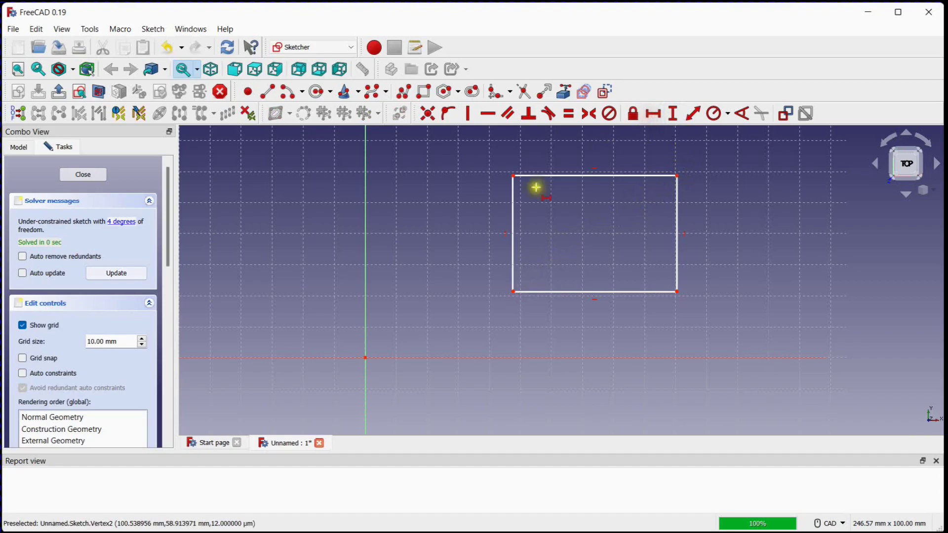
pyautogui.click(365, 358)
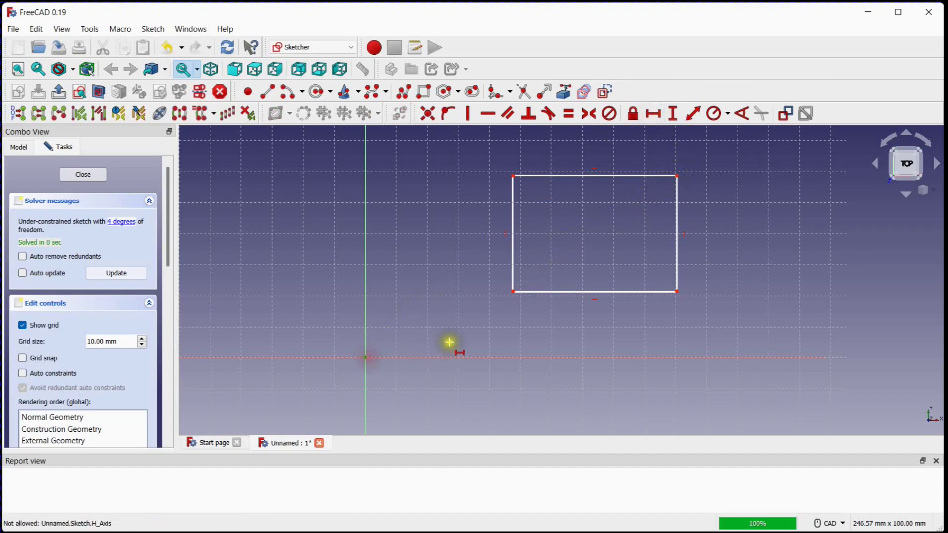
pyautogui.click(513, 293)
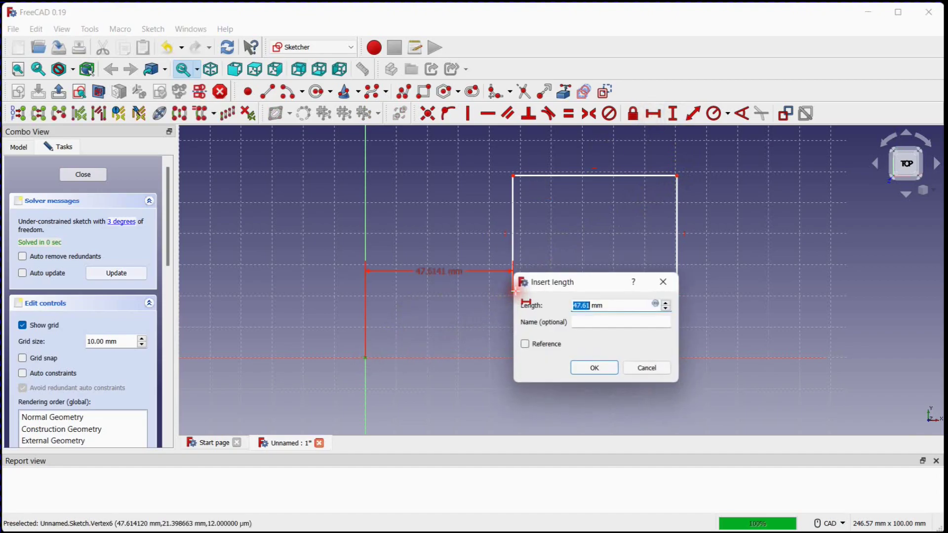
pyautogui.write('50')
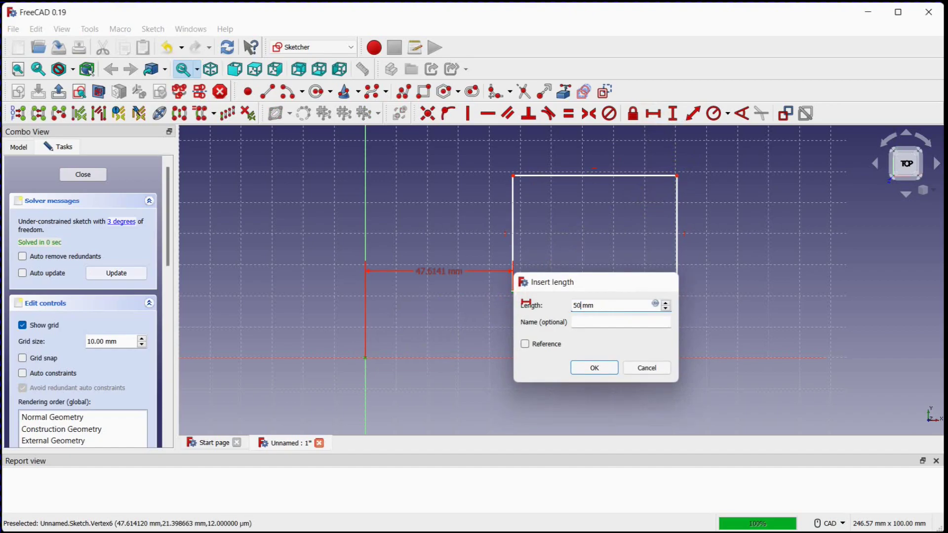
pyautogui.press('Return')
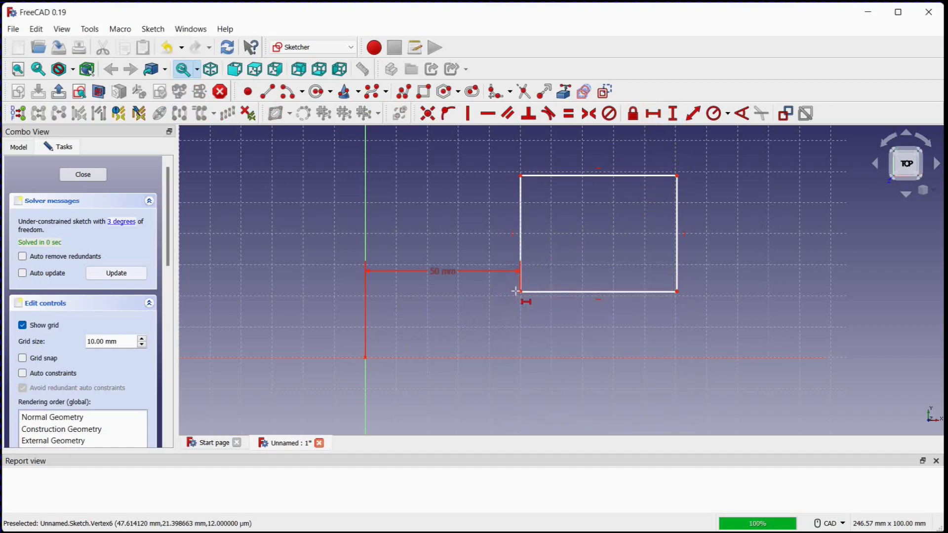
# Constrain the same corner 50 mm vertically from the origin.
pyautogui.click(679, 114)
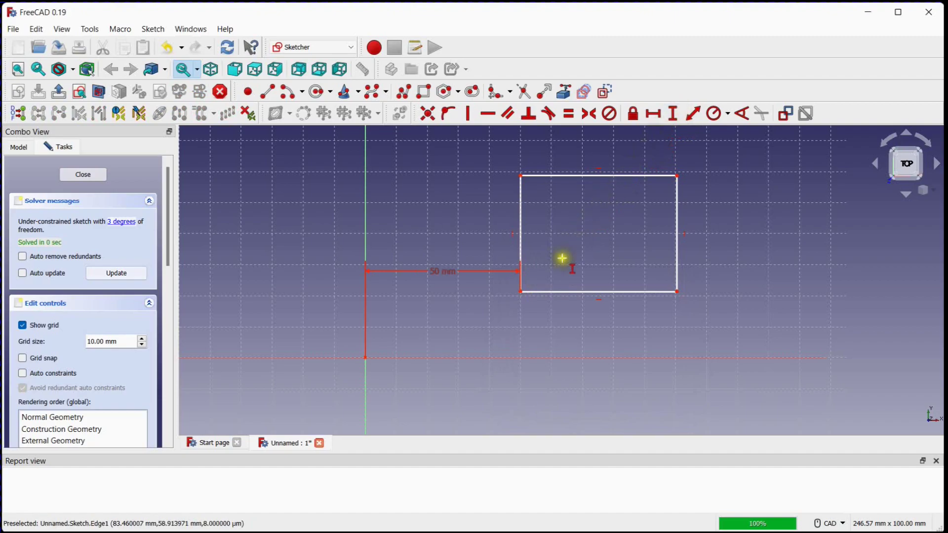
pyautogui.click(366, 358)
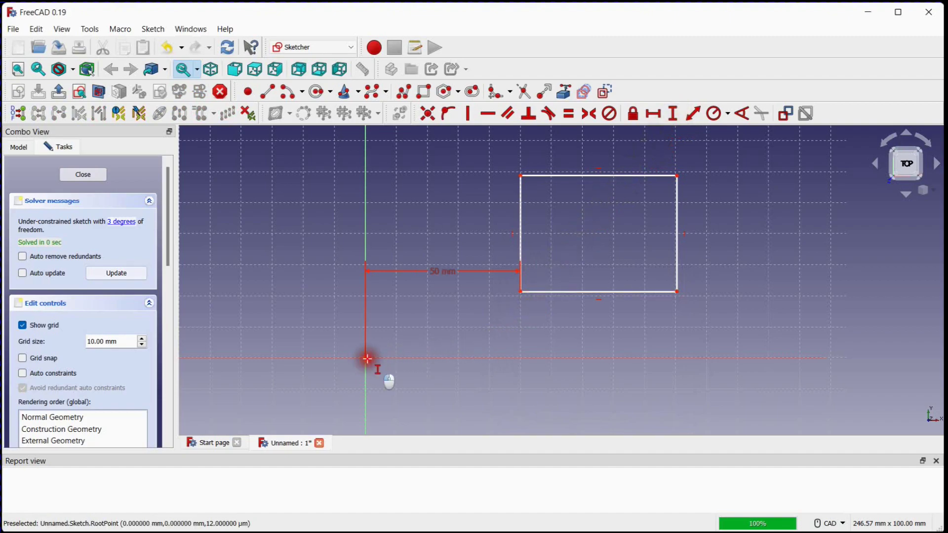
pyautogui.click(522, 293)
pyautogui.write('50')
pyautogui.press('Return')
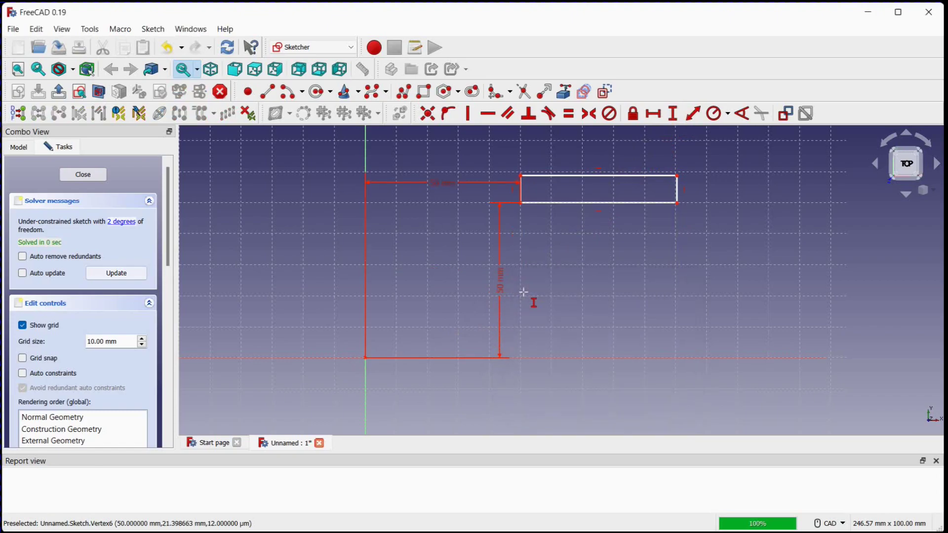
pyautogui.rightClick(617, 269)
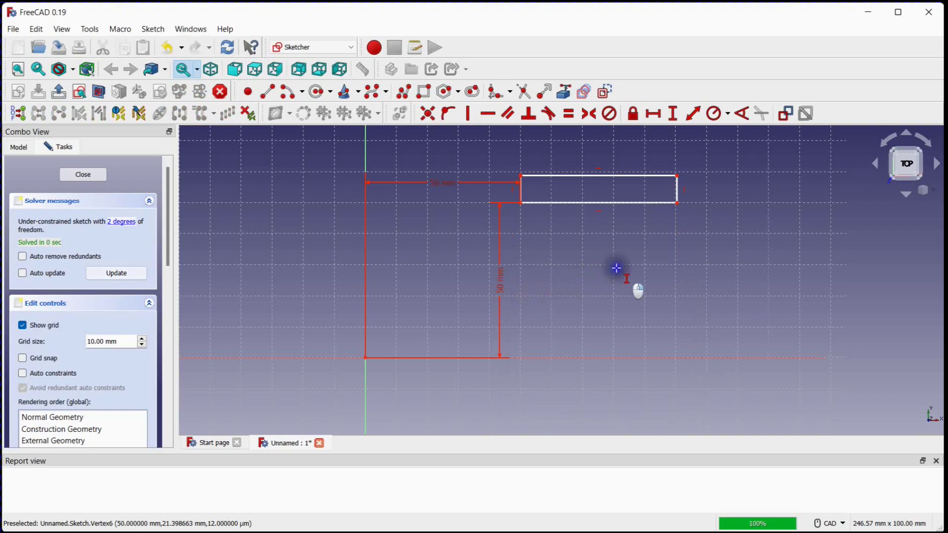
# Stretch the rectangle taller by dragging its top-right corner upward.
pyautogui.moveTo(579, 260); pyautogui.dragTo(558, 302, button='middle')
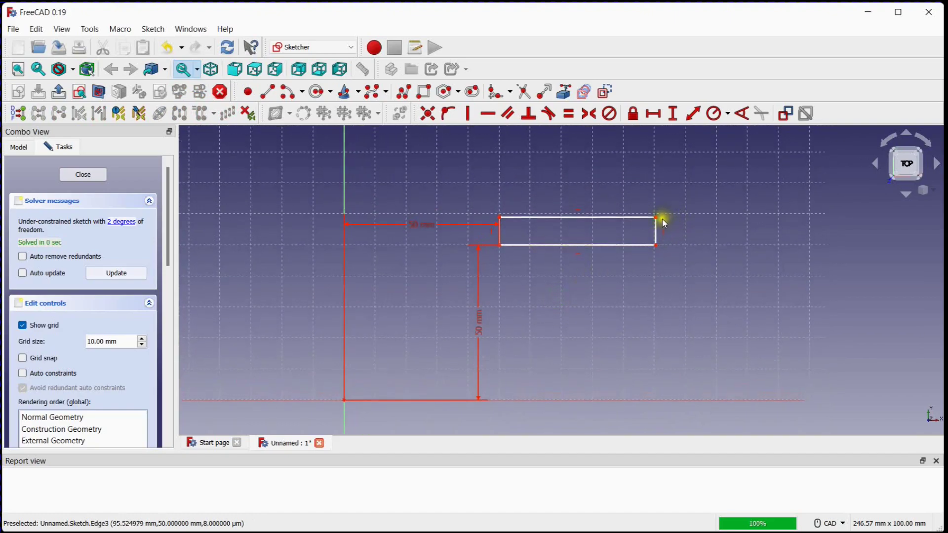
pyautogui.moveTo(658, 217)
pyautogui.mouseDown()
pyautogui.moveTo(687, 133)
pyautogui.moveTo(696, 144)
pyautogui.moveTo(686, 153)
pyautogui.moveTo(586, 160)
pyautogui.moveTo(691, 161)
pyautogui.moveTo(693, 148)
pyautogui.mouseUp()
pyautogui.moveTo(626, 182); pyautogui.dragTo(601, 213, button='middle')
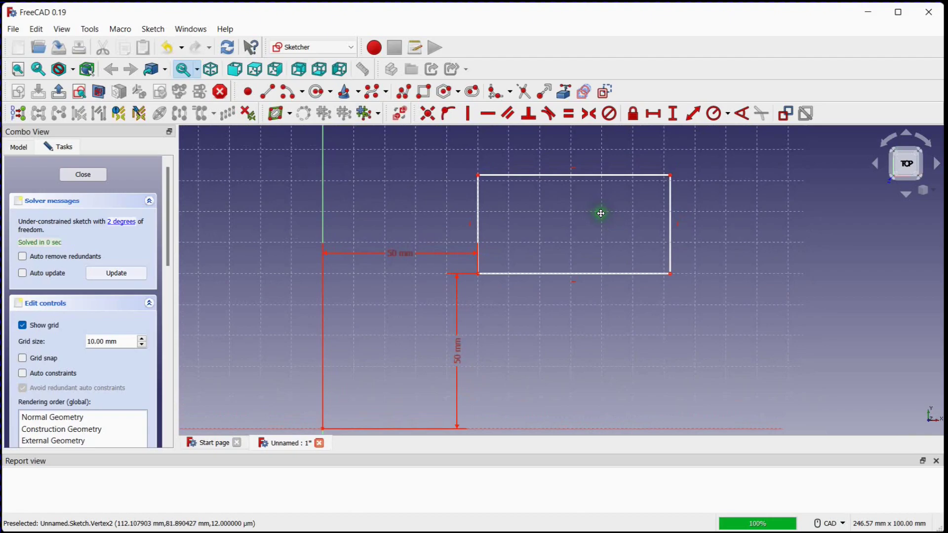
# Constrain the right and bottom edges to 50 mm length each, fully constraining the square.
pyautogui.click(694, 119)
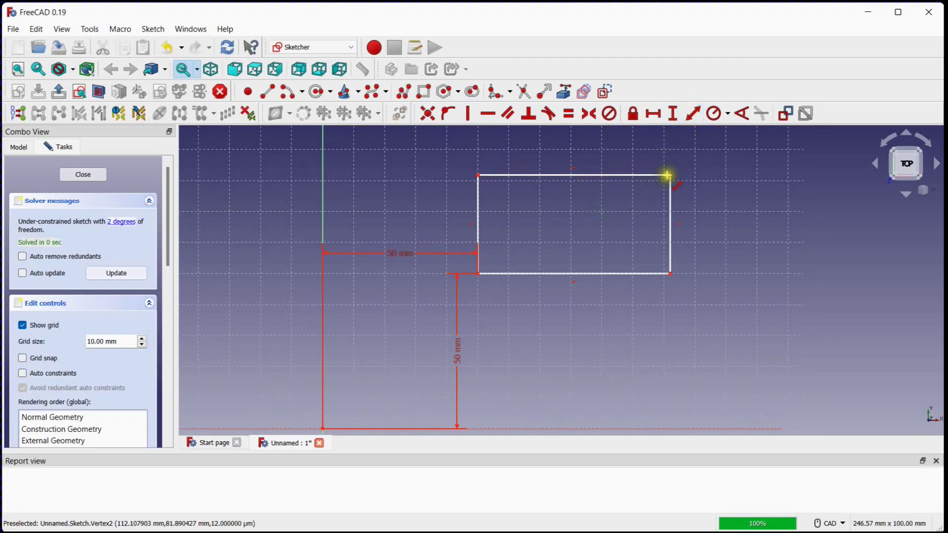
pyautogui.click(671, 204)
pyautogui.write('50')
pyautogui.press('Return')
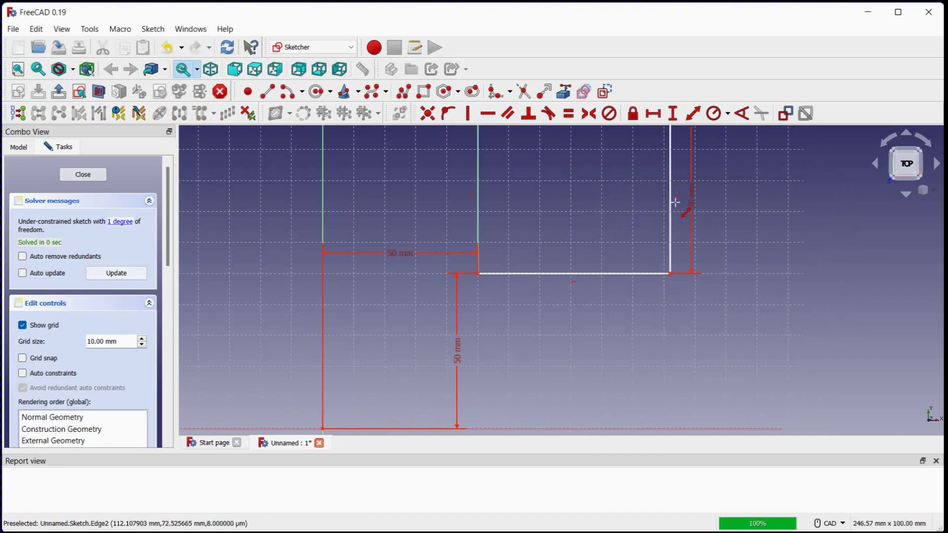
pyautogui.click(640, 273)
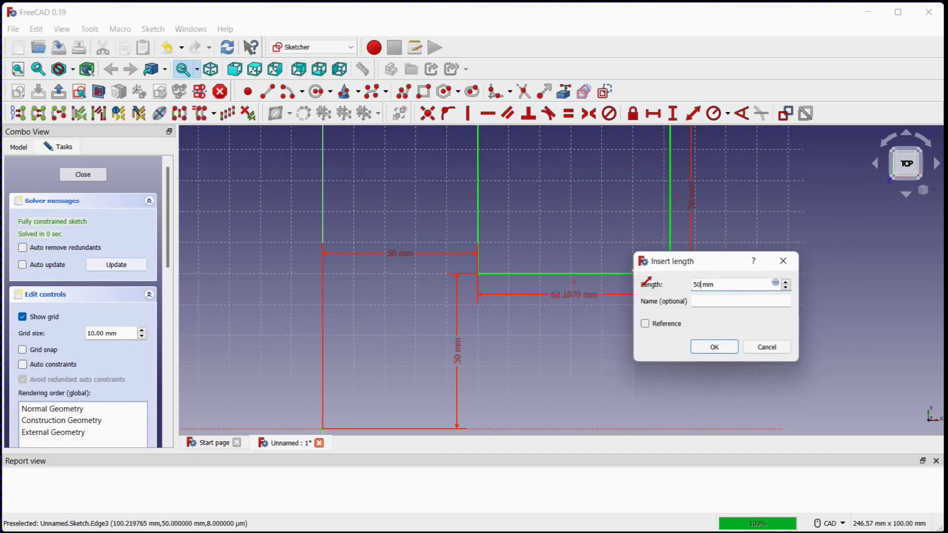
pyautogui.press('Return')
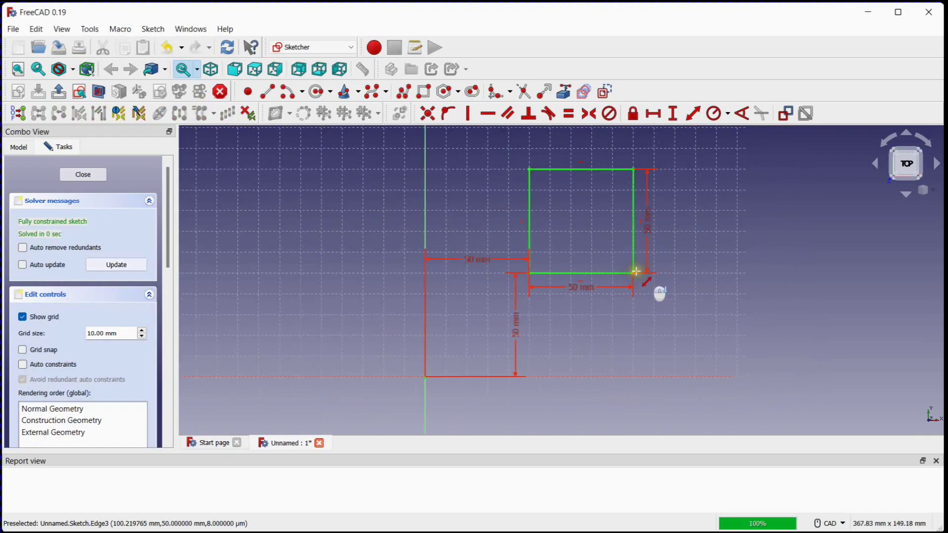
pyautogui.scroll(-2, 607, 250)
pyautogui.moveTo(607, 250); pyautogui.dragTo(595, 273, button='middle')
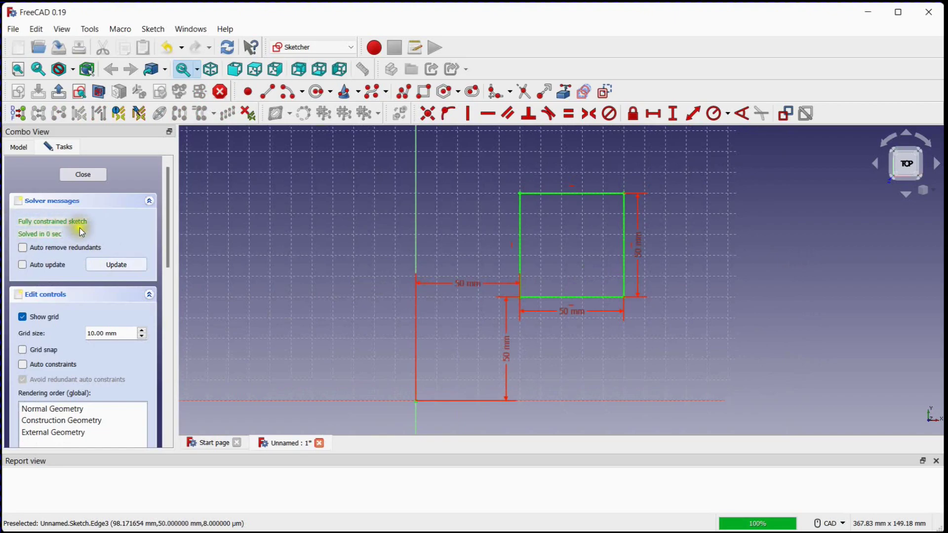
# Filter the Constraints list to Datums, showing only the four 50 mm dimensions.
pyautogui.moveTo(169, 218); pyautogui.dragTo(147, 340)
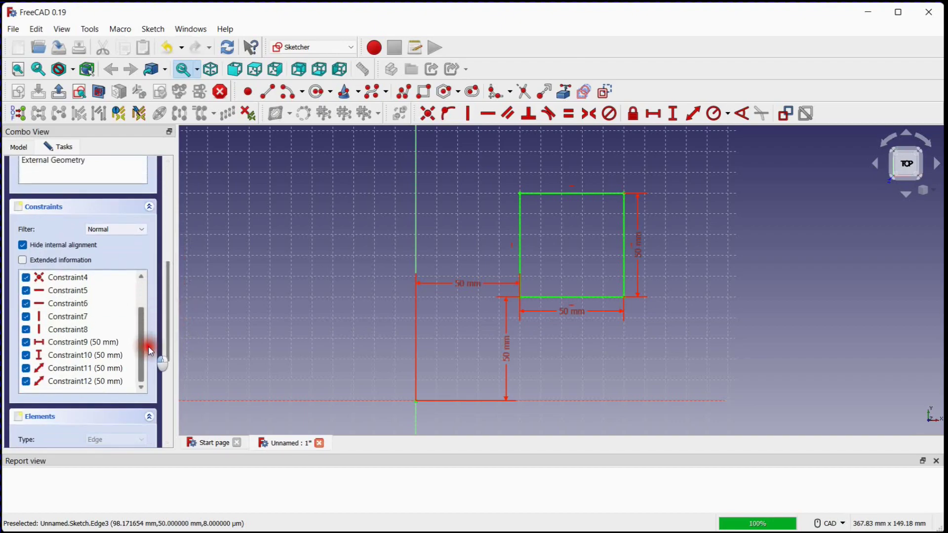
pyautogui.scroll(-1, 151, 350)
pyautogui.click(140, 185)
pyautogui.click(132, 210)
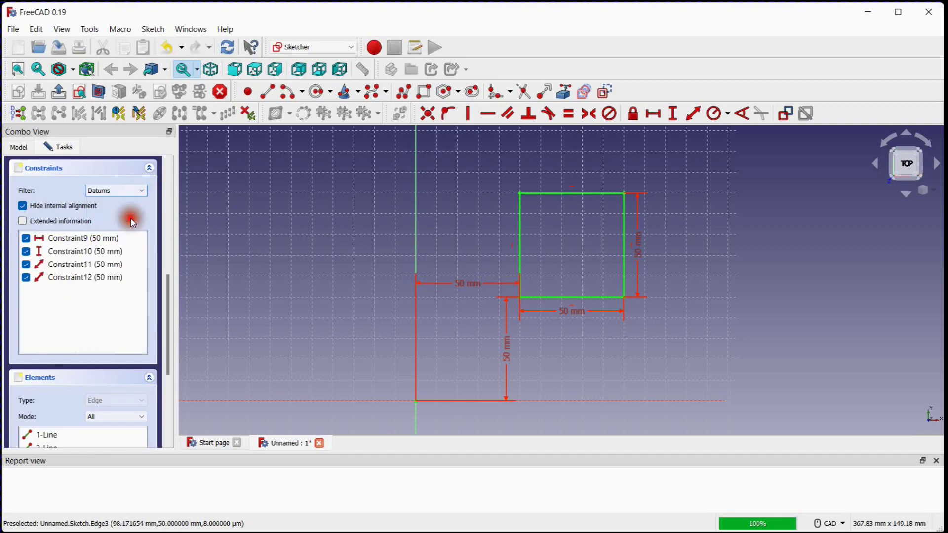